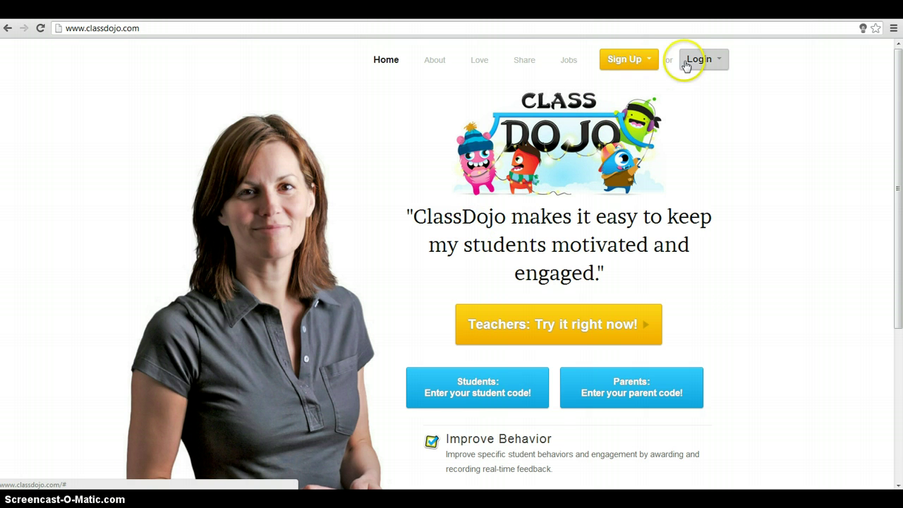
# Sign in as a teacher and create a 1st Grade class named Mr. A's Class.
pyautogui.click(692, 59)
pyautogui.click(712, 132)
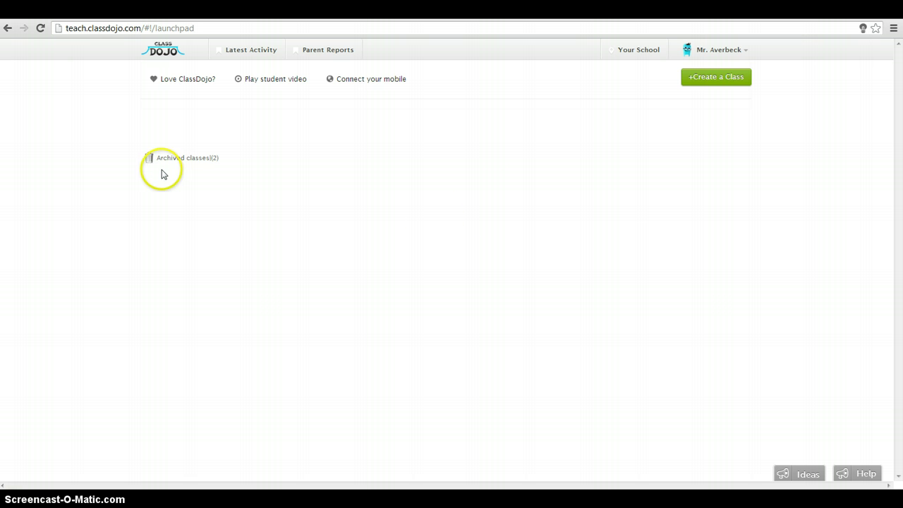
pyautogui.click(718, 85)
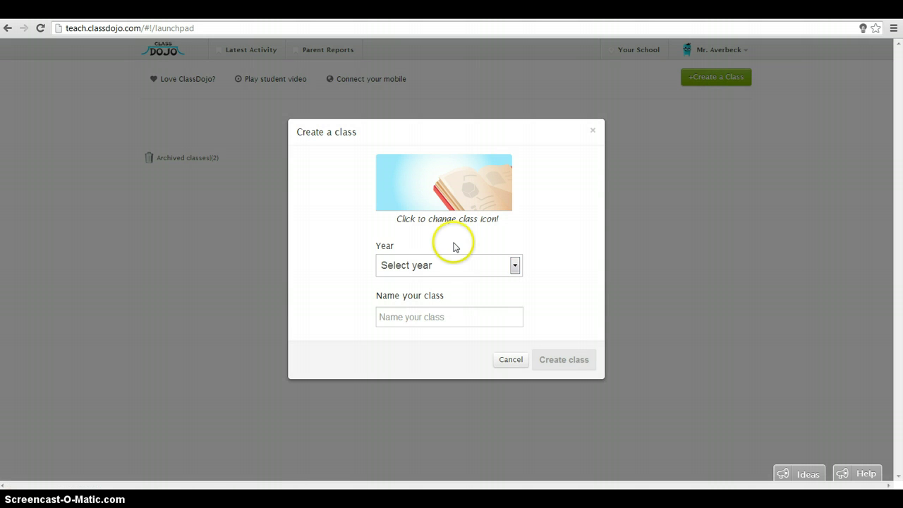
pyautogui.click(478, 262)
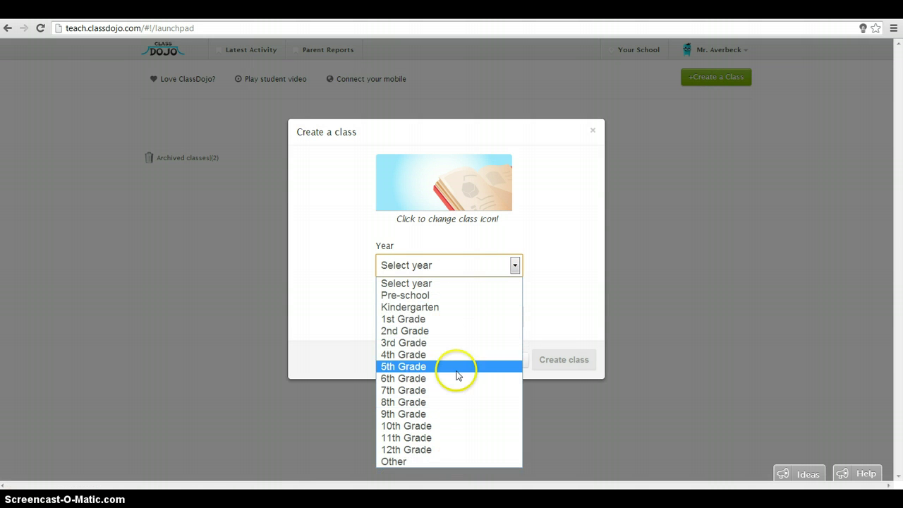
pyautogui.click(459, 318)
pyautogui.click(457, 318)
pyautogui.write("Mr. A's Class")
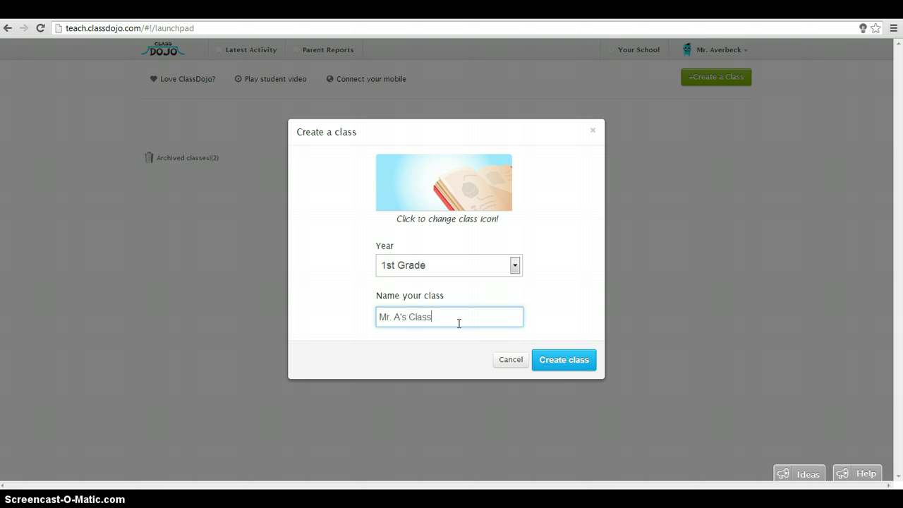
pyautogui.click(570, 361)
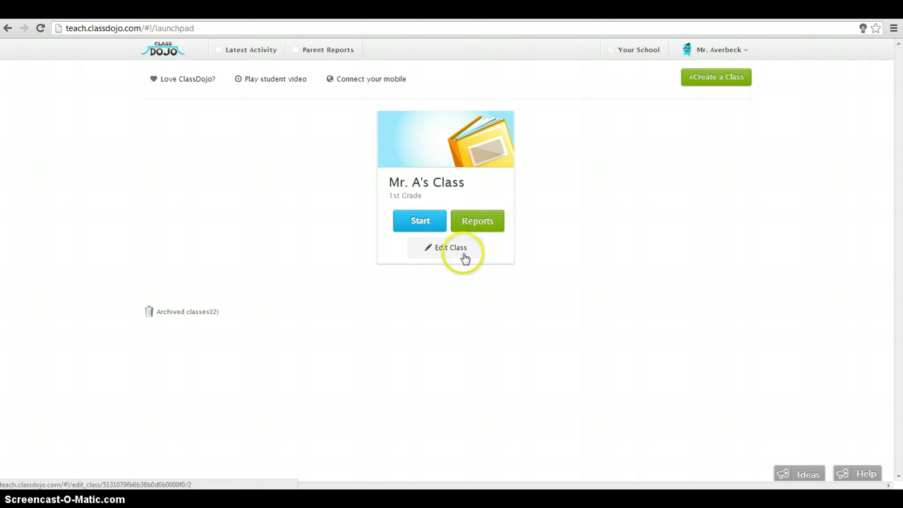
# Paste five student names, one per line, into the class's Students list and add them.
pyautogui.click(464, 256)
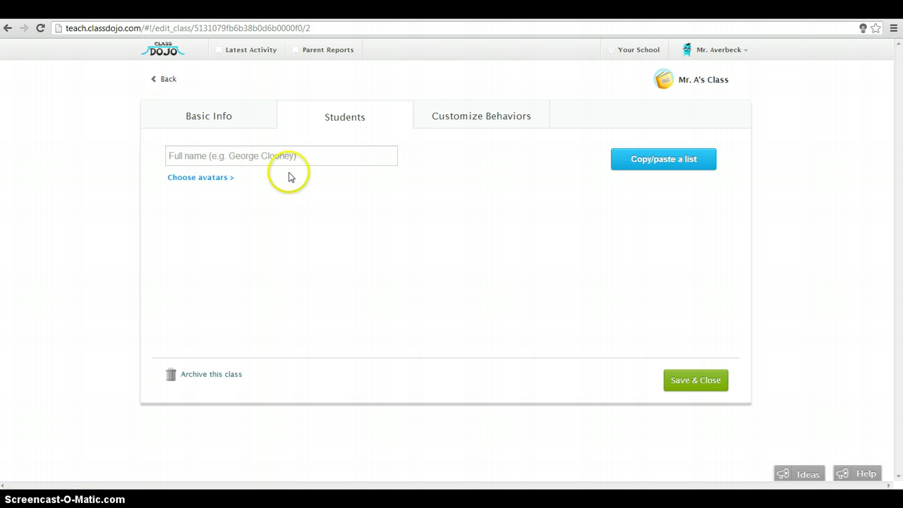
pyautogui.click(243, 125)
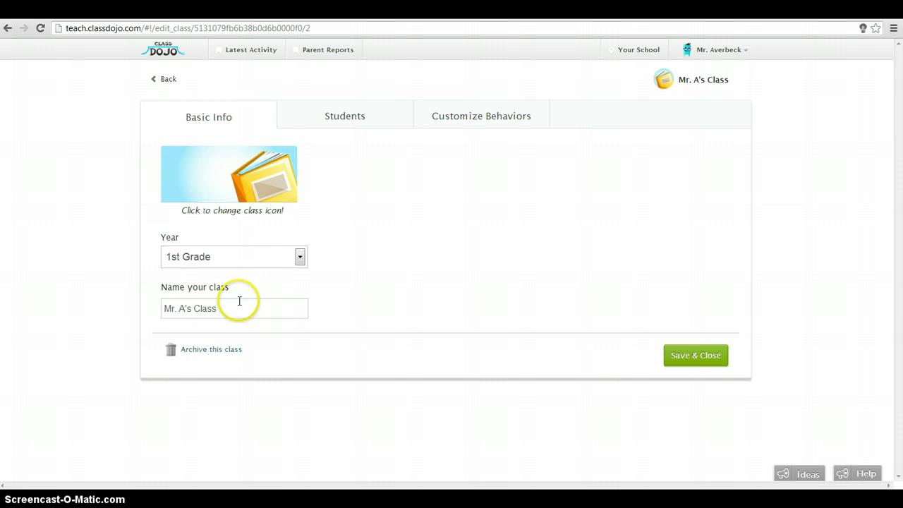
pyautogui.click(334, 118)
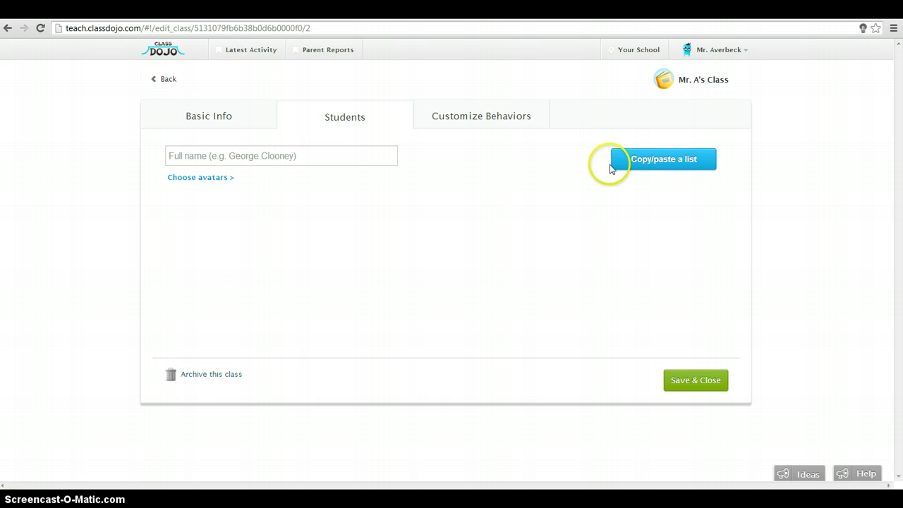
pyautogui.click(655, 171)
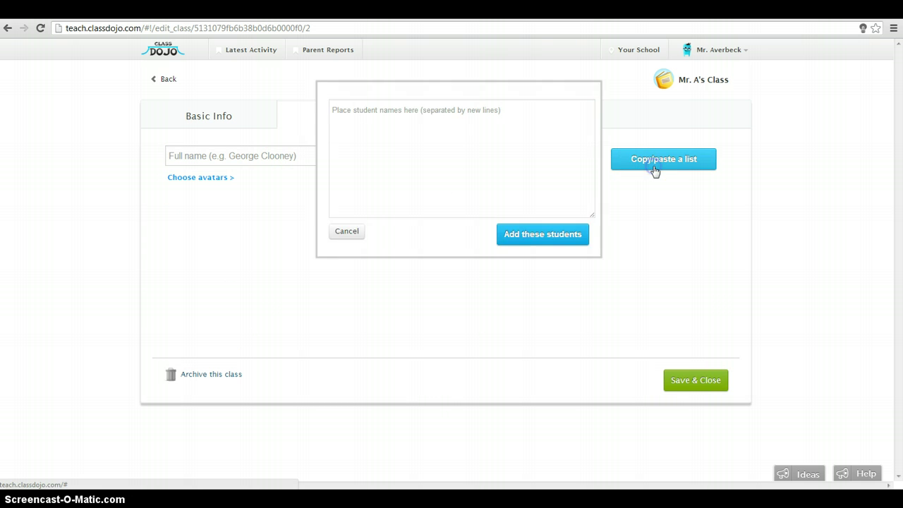
pyautogui.click(445, 173)
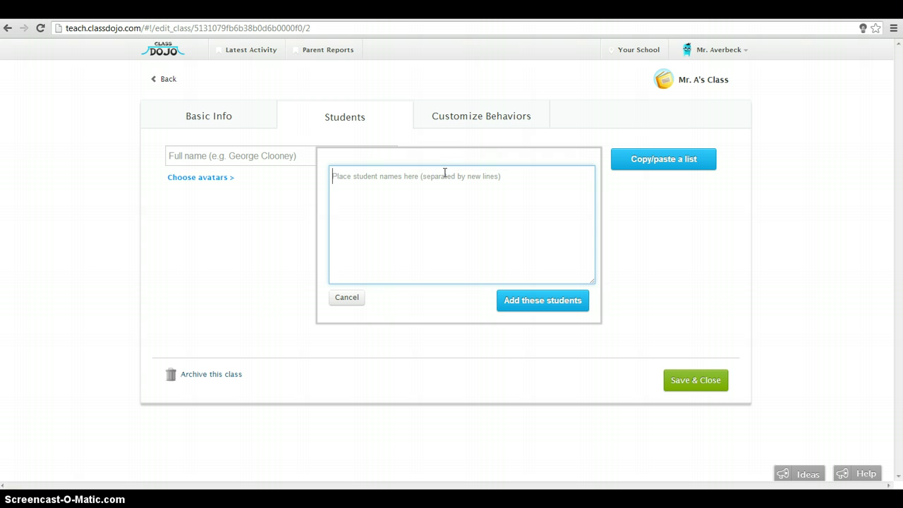
pyautogui.write('Chris')
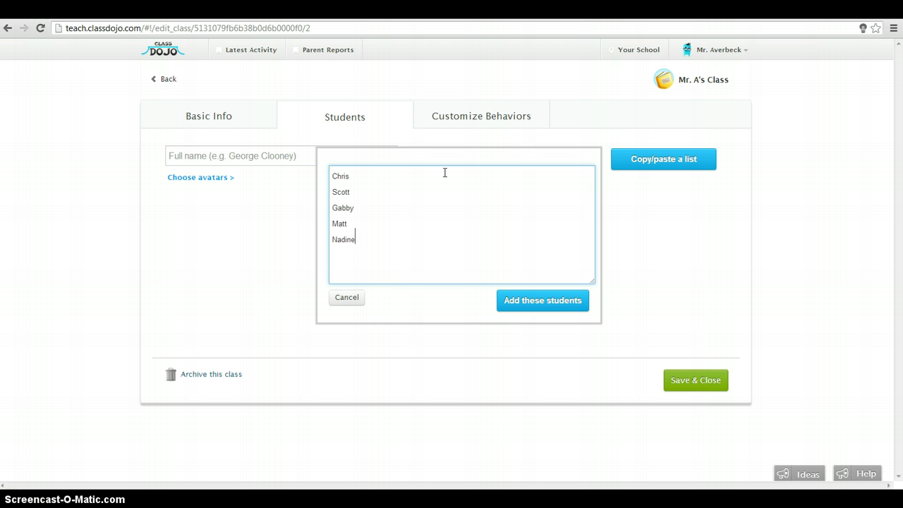
pyautogui.click(549, 303)
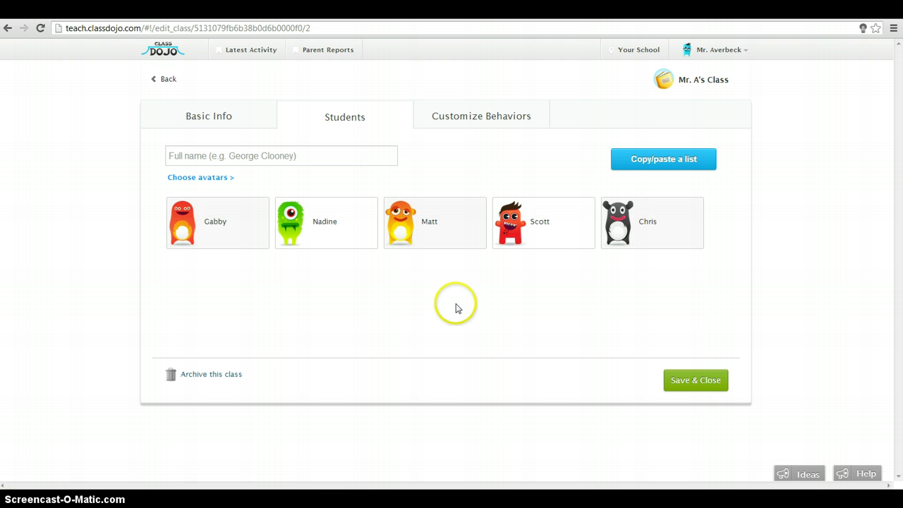
pyautogui.click(226, 177)
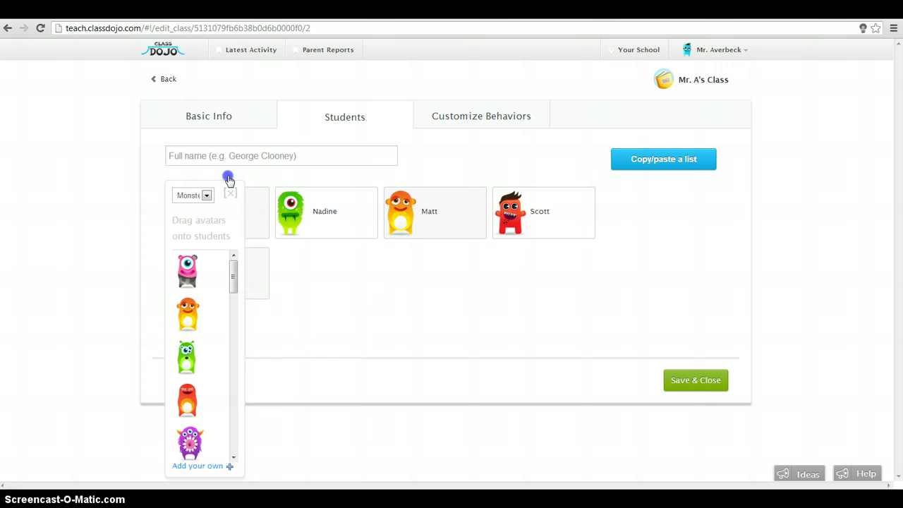
pyautogui.click(282, 195)
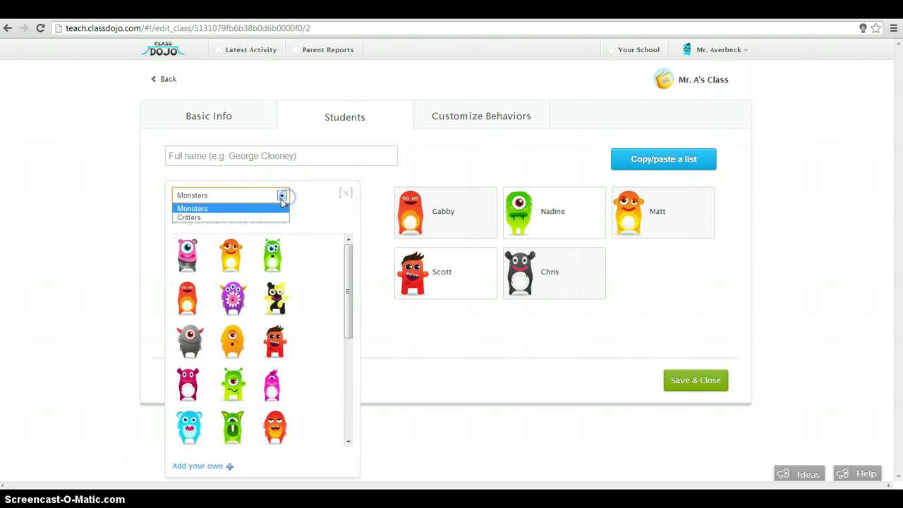
pyautogui.click(268, 218)
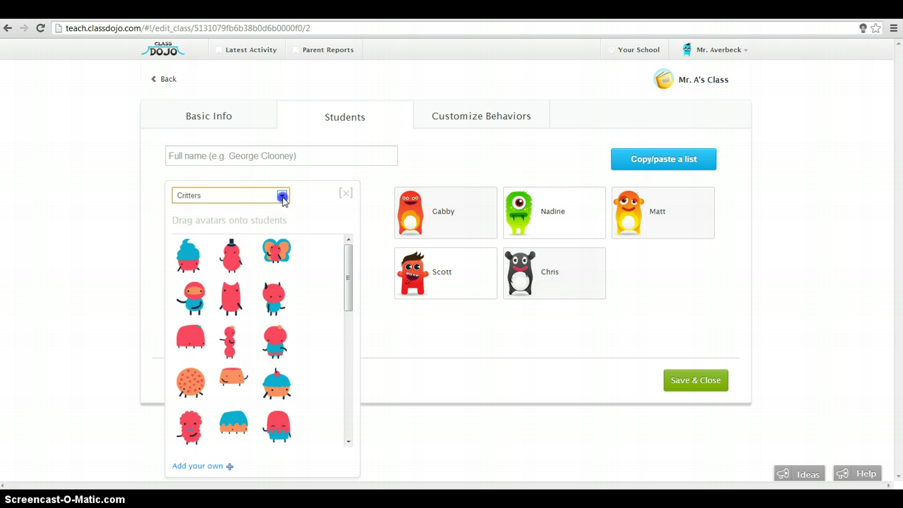
pyautogui.click(282, 195)
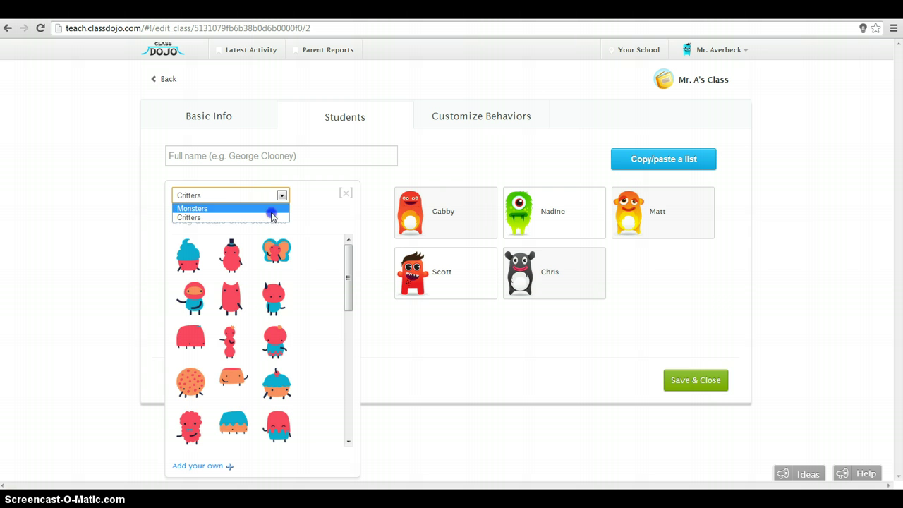
pyautogui.click(272, 209)
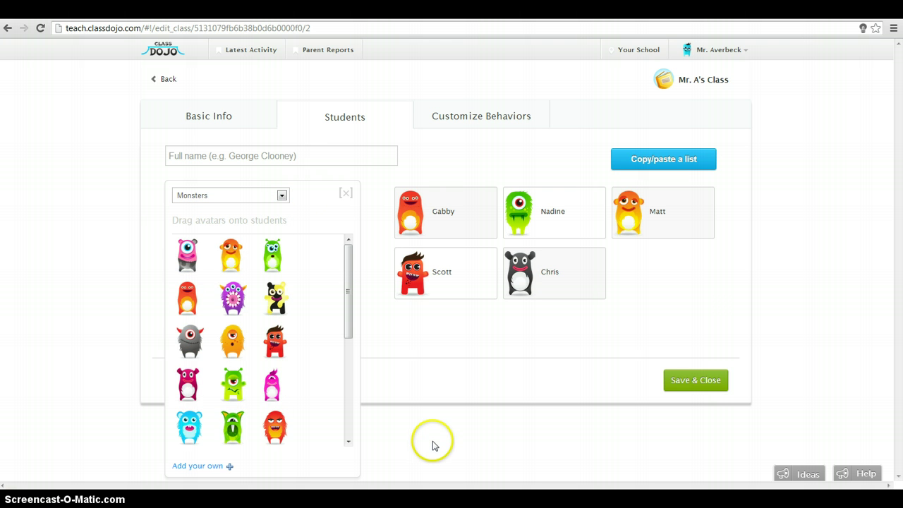
pyautogui.click(345, 193)
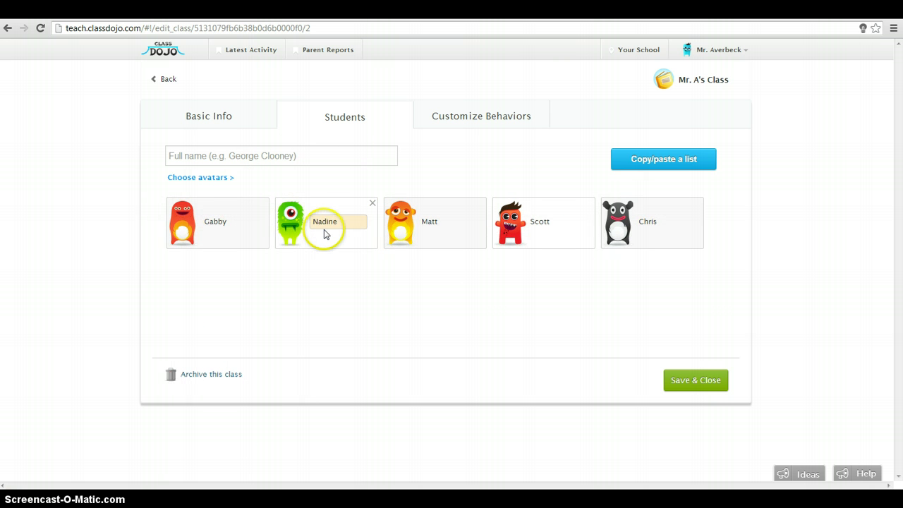
# Delete the Persistence positive behavior from the class's behavior settings.
pyautogui.click(480, 124)
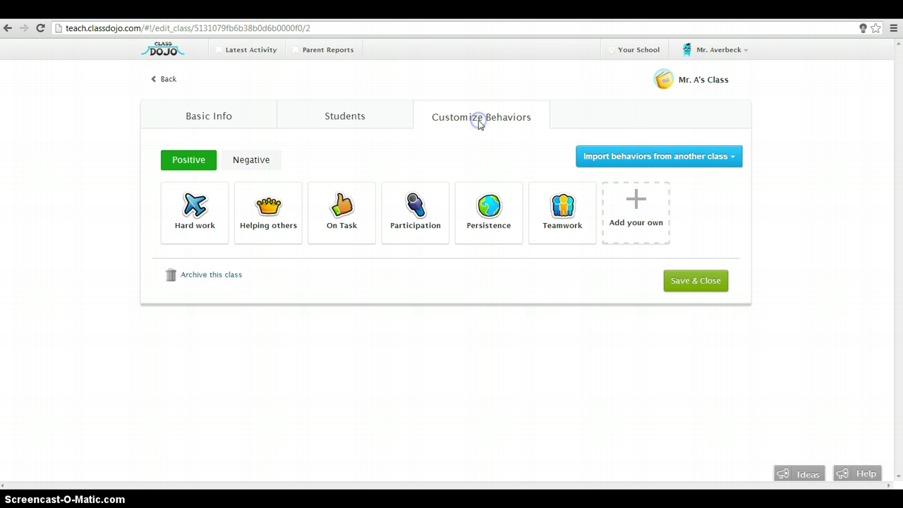
pyautogui.click(493, 230)
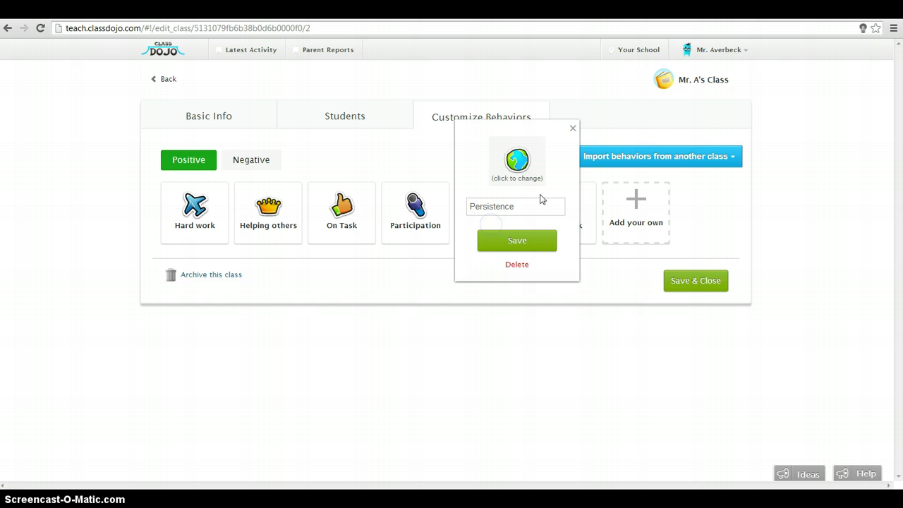
pyautogui.click(572, 131)
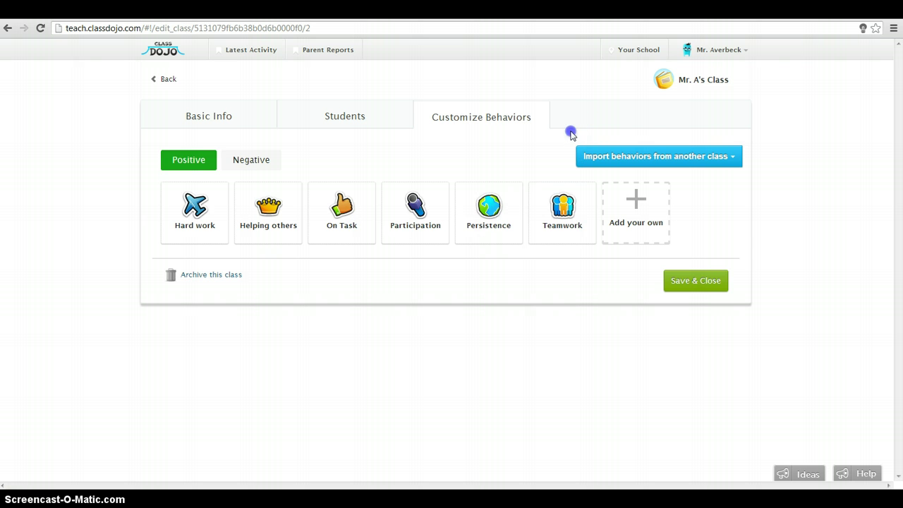
pyautogui.click(502, 226)
pyautogui.click(514, 264)
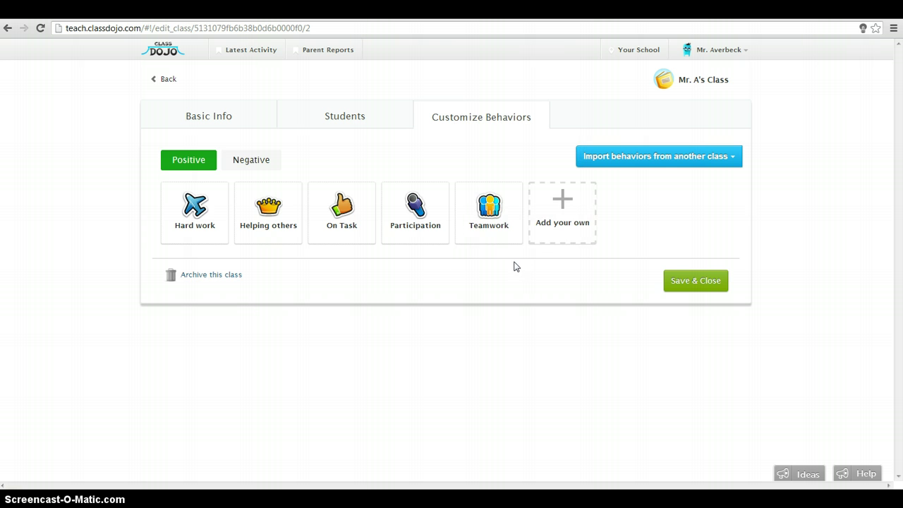
# Add a positive behavior named 'Raises Hand' with a handshake icon.
pyautogui.click(566, 228)
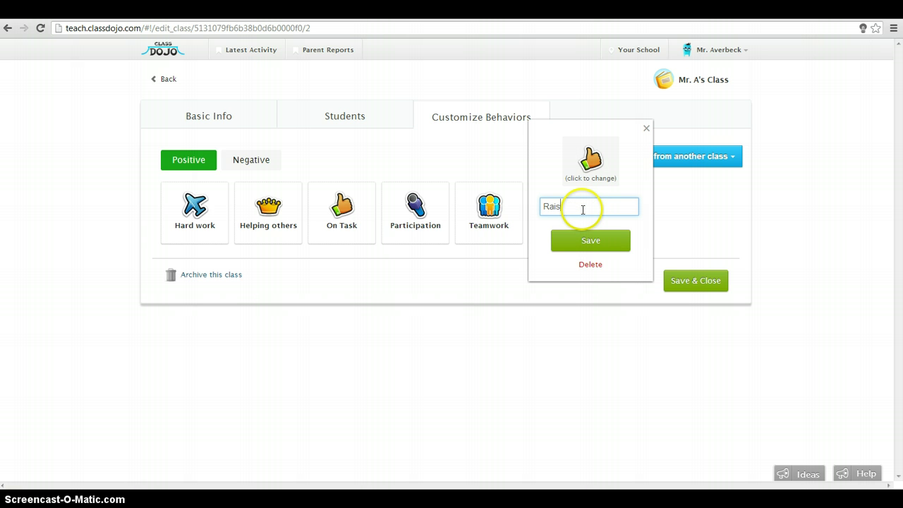
pyautogui.write('Raises Hand')
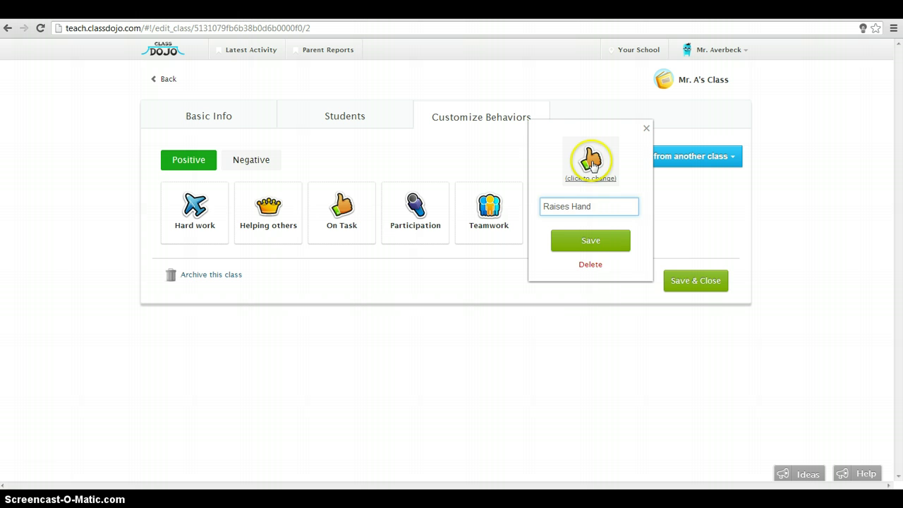
pyautogui.click(590, 161)
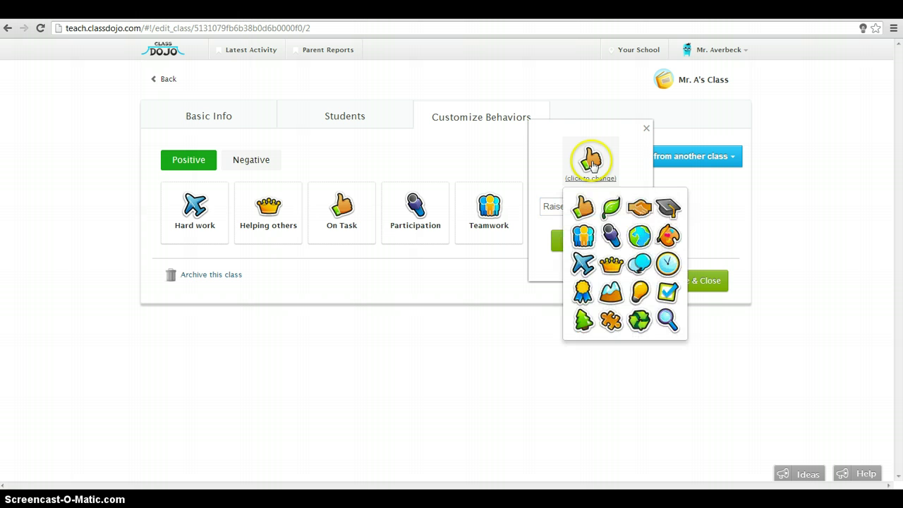
pyautogui.click(637, 208)
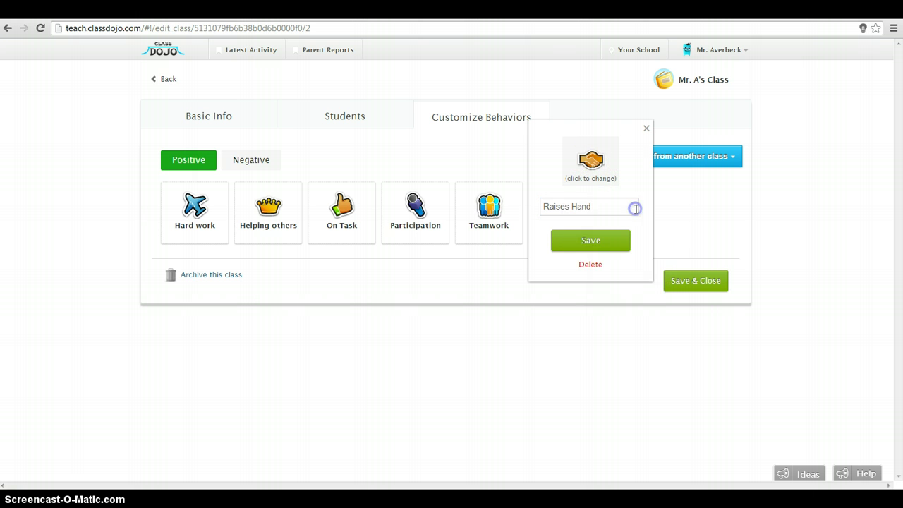
pyautogui.click(613, 245)
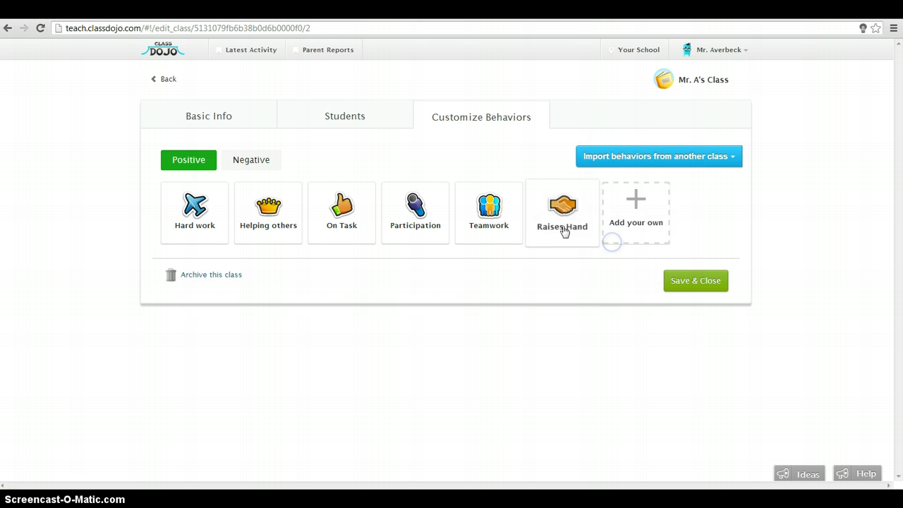
# Review the negative behaviors, then save and close the class settings.
pyautogui.click(250, 162)
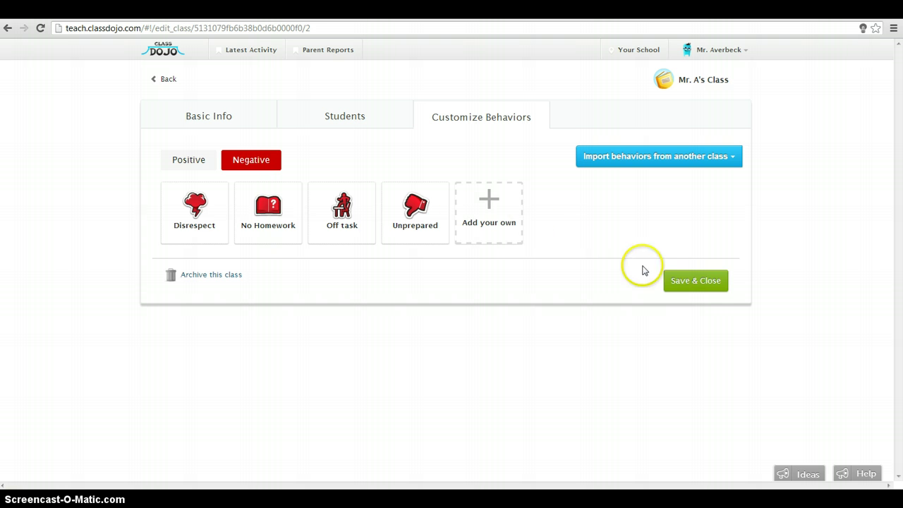
pyautogui.click(693, 283)
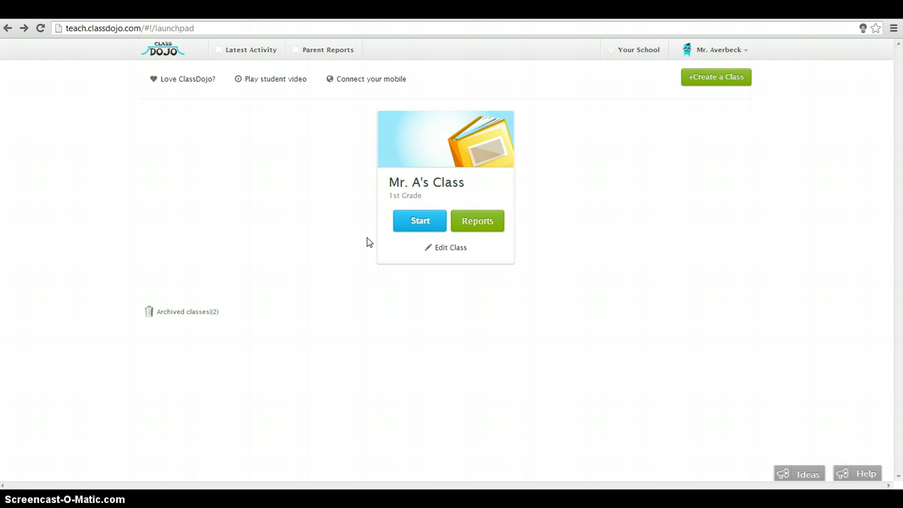
# Start the class session and award a first round: Off task, Hard work, Helping others, Unprepared, On Task.
pyautogui.click(421, 223)
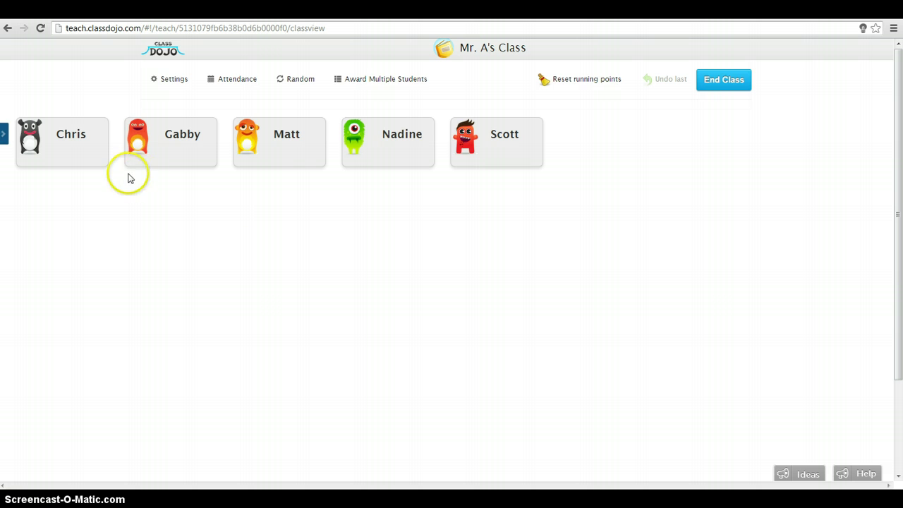
pyautogui.click(82, 156)
pyautogui.click(504, 162)
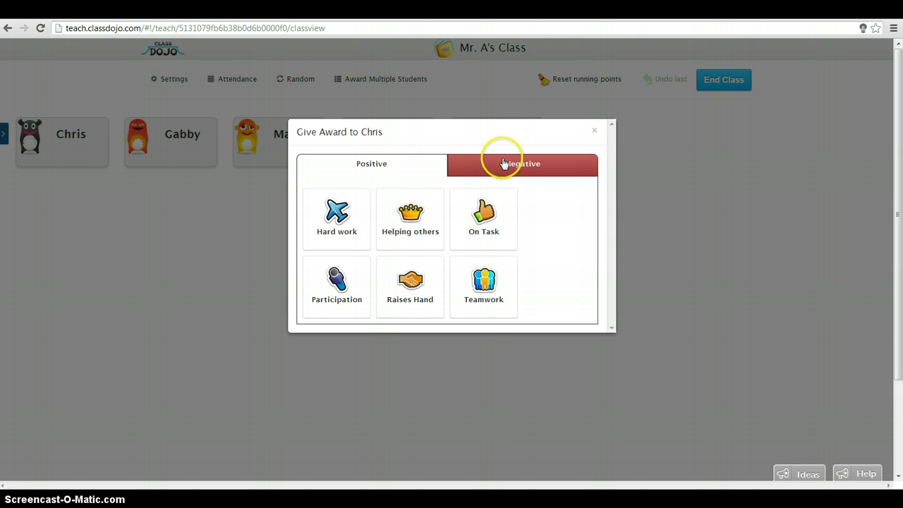
pyautogui.click(479, 226)
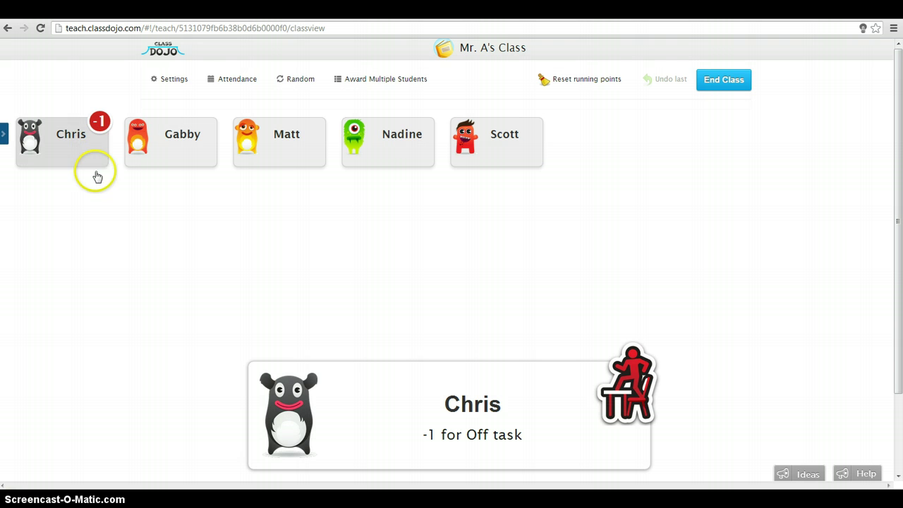
pyautogui.click(187, 156)
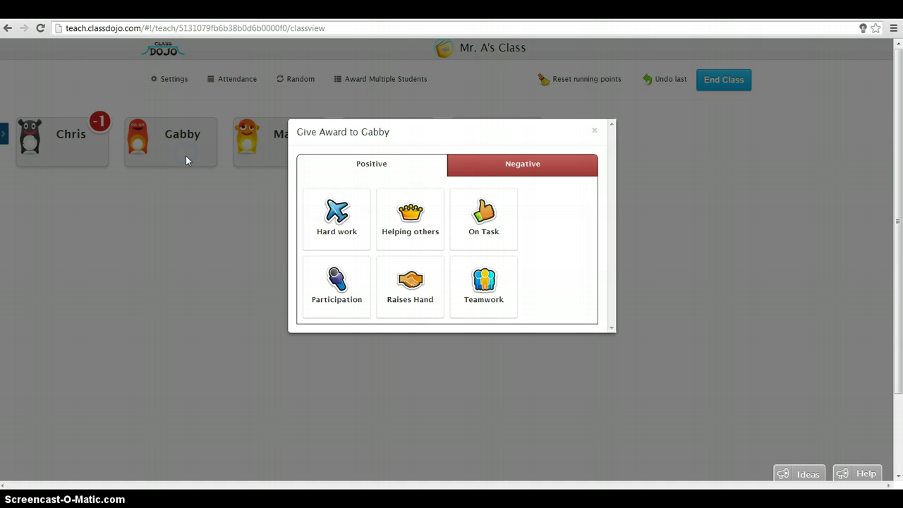
pyautogui.click(323, 226)
pyautogui.click(301, 149)
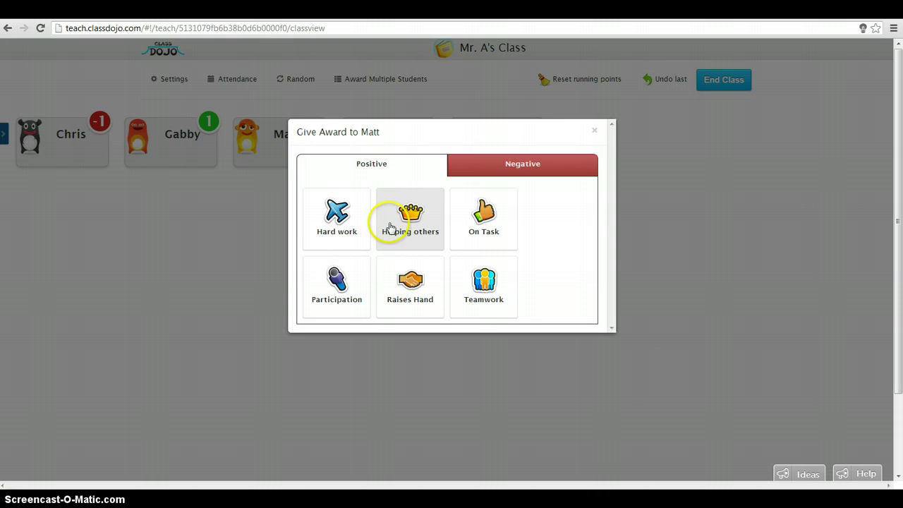
pyautogui.click(419, 227)
pyautogui.click(394, 140)
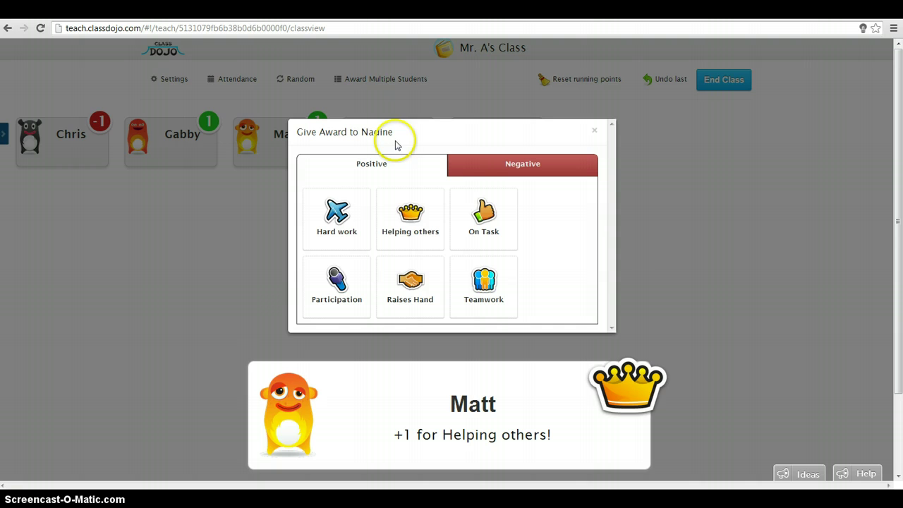
pyautogui.click(482, 160)
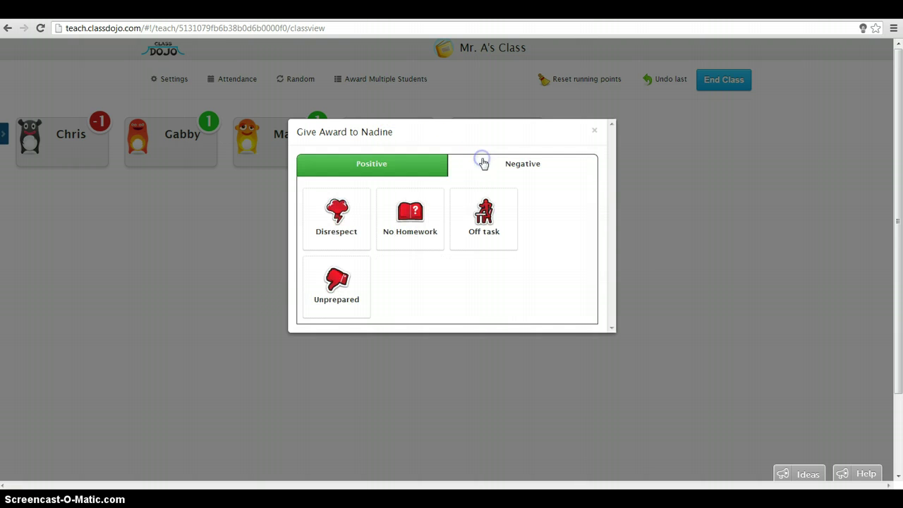
pyautogui.click(338, 282)
pyautogui.click(520, 161)
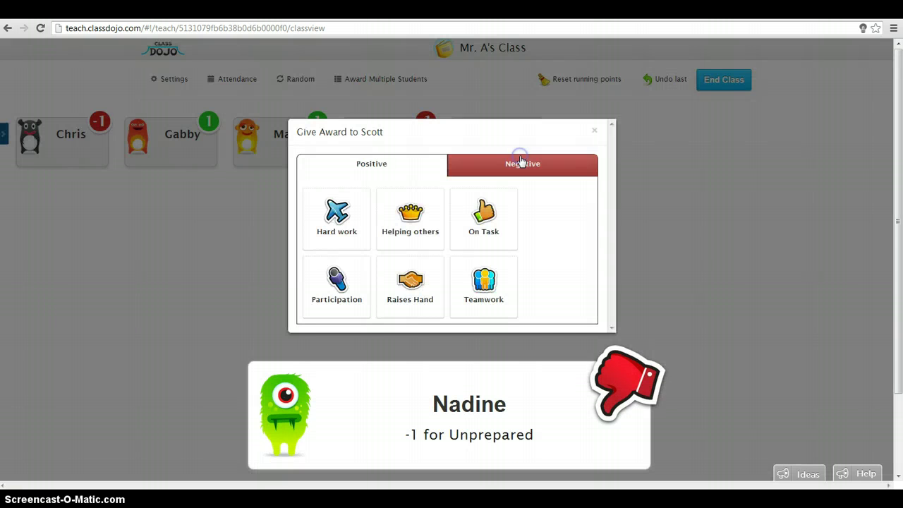
pyautogui.click(496, 219)
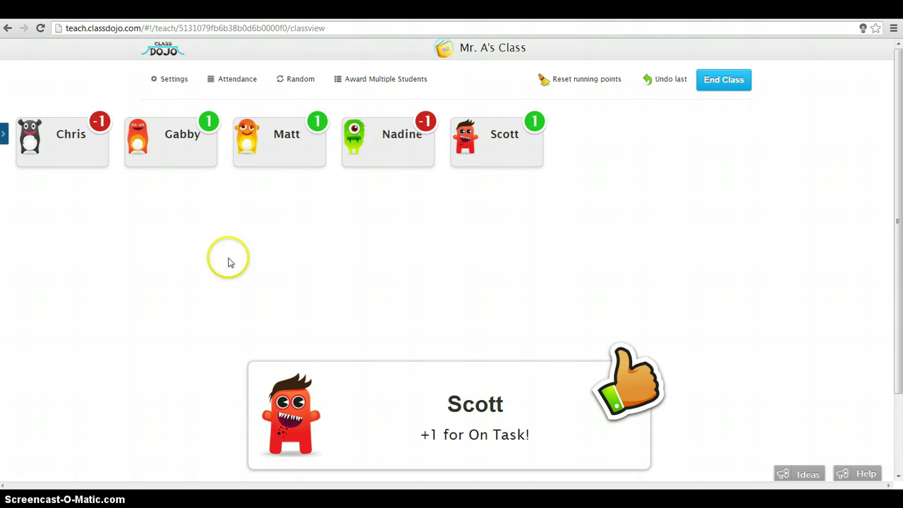
# Award a second round of points: Disrespect, Hard work, Raises Hand, Off task and Teamwork.
pyautogui.click(190, 131)
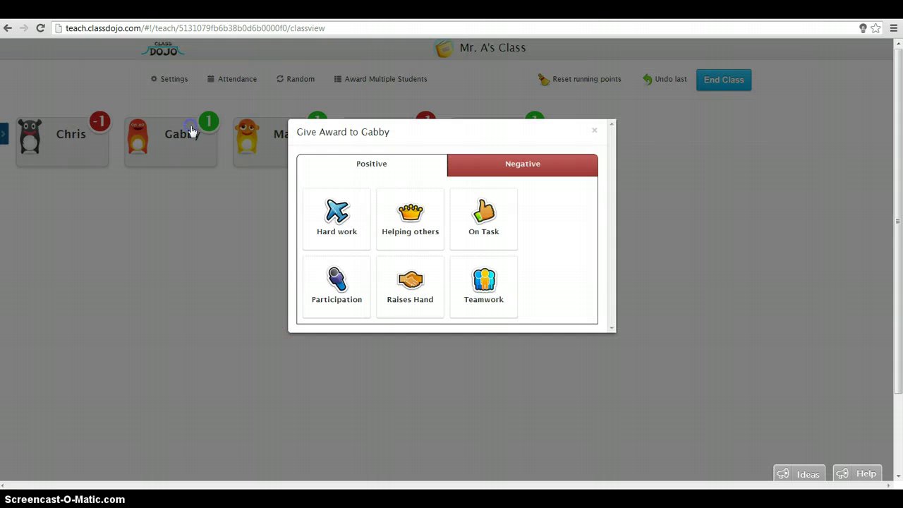
pyautogui.click(547, 168)
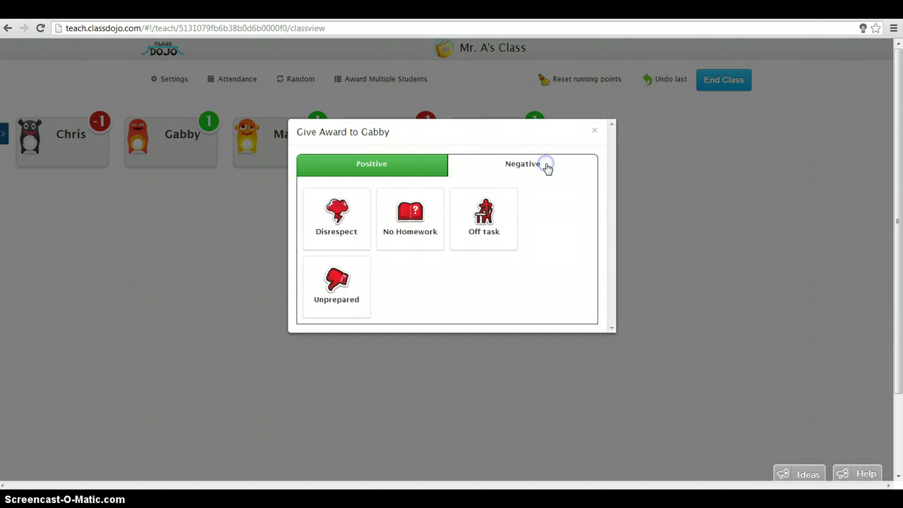
pyautogui.click(328, 226)
pyautogui.click(290, 149)
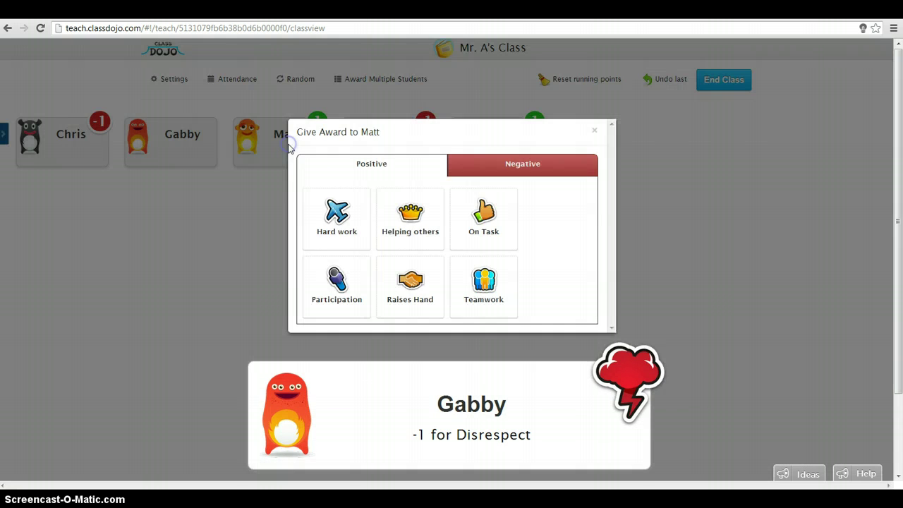
pyautogui.click(341, 227)
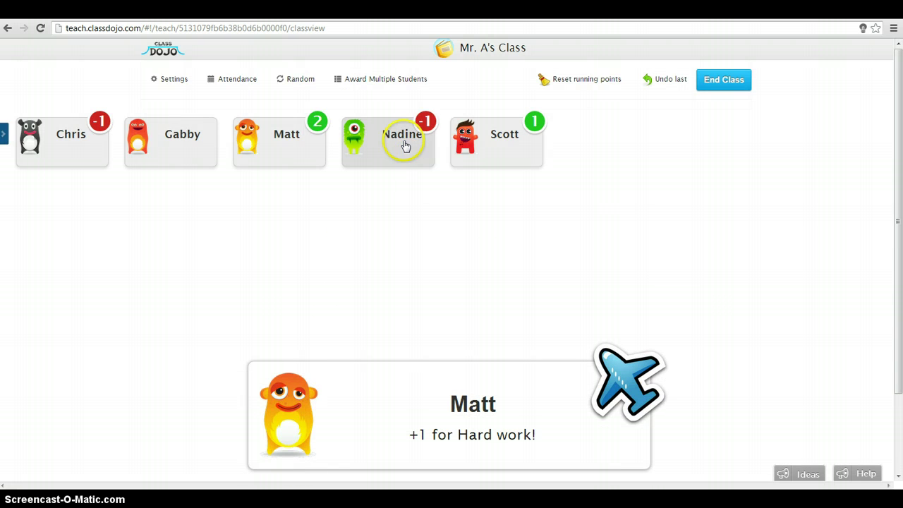
pyautogui.click(403, 141)
pyautogui.click(411, 295)
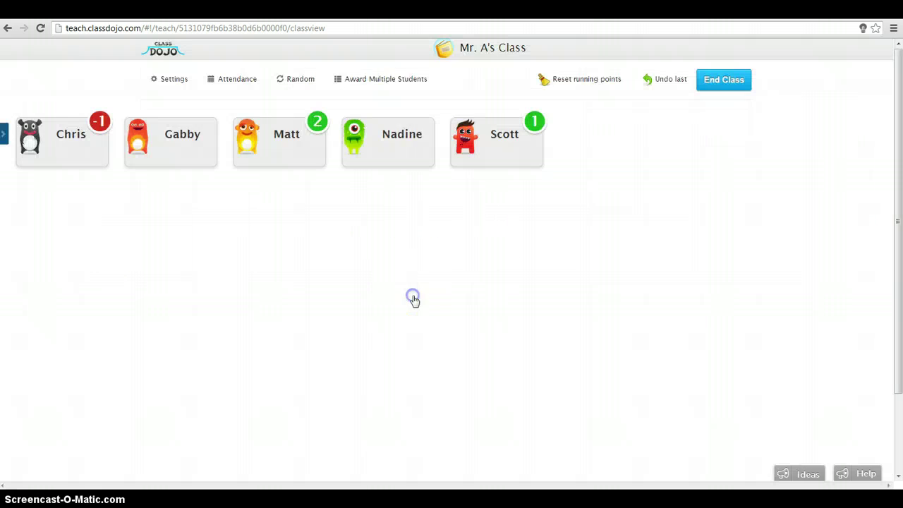
pyautogui.click(377, 144)
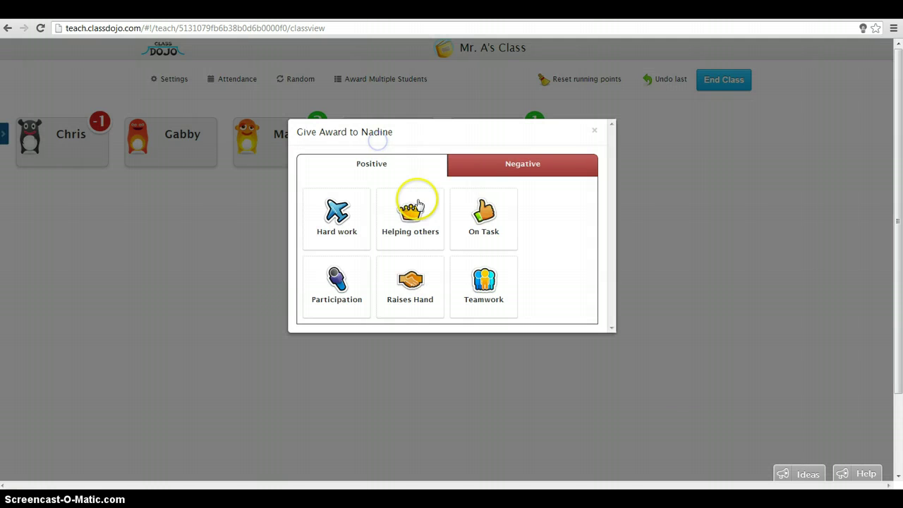
pyautogui.click(555, 166)
pyautogui.click(485, 223)
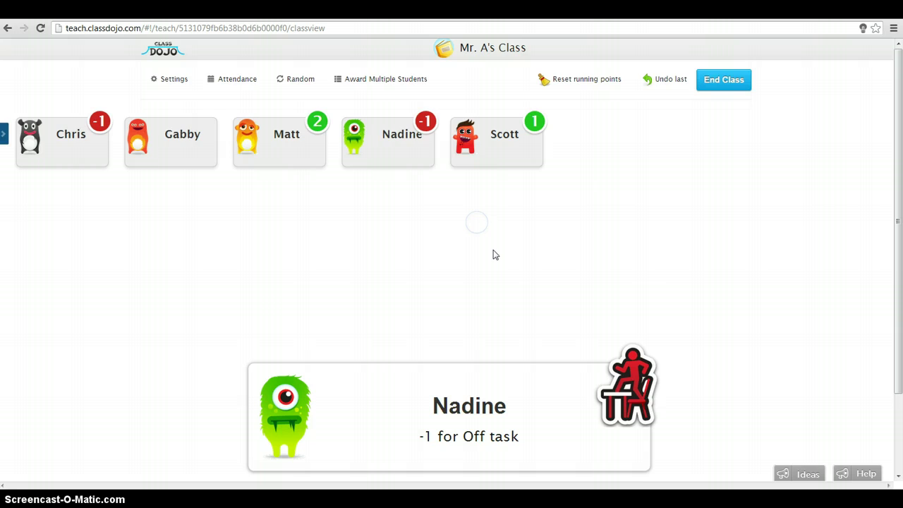
pyautogui.click(514, 136)
pyautogui.click(495, 295)
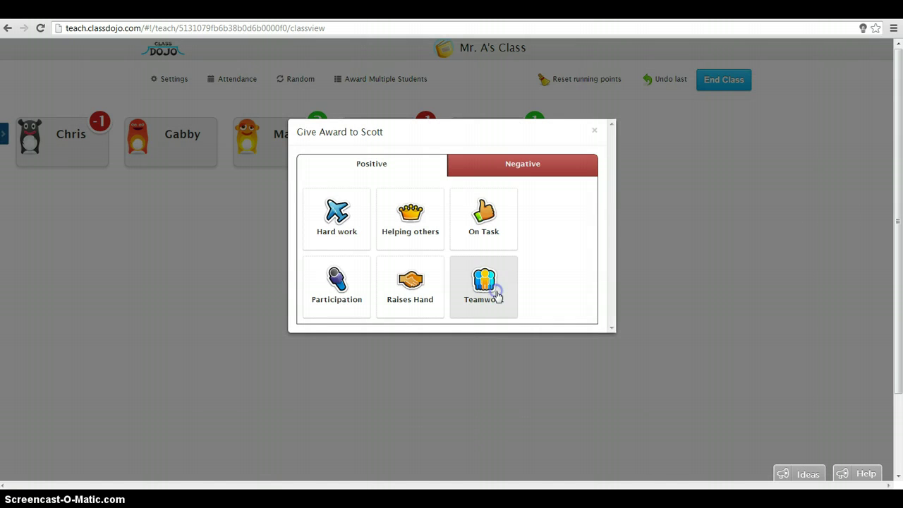
pyautogui.click(34, 140)
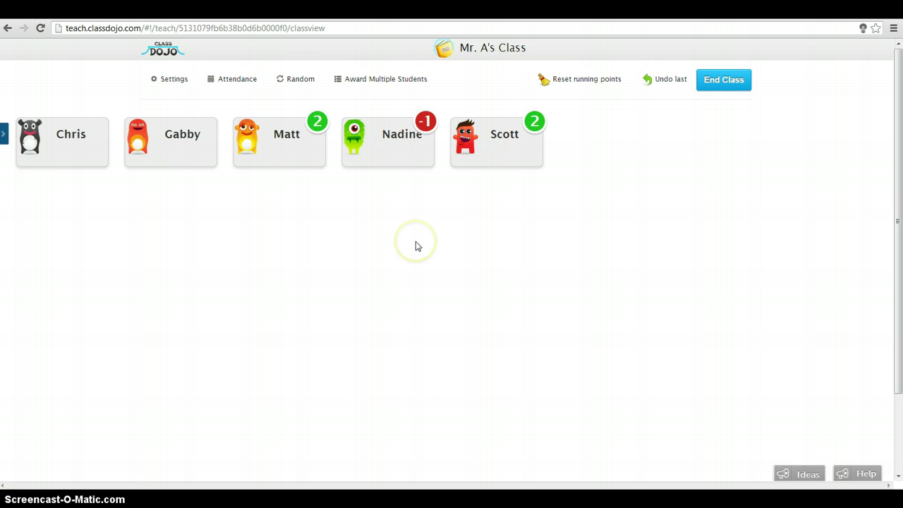
# End the class session and open the student's report, scrolling to the 50% positive chart.
pyautogui.click(717, 84)
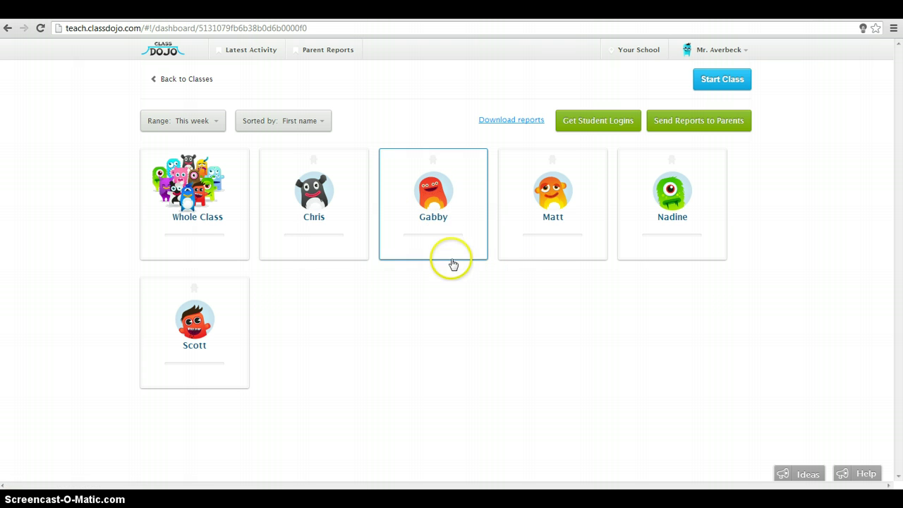
pyautogui.click(457, 213)
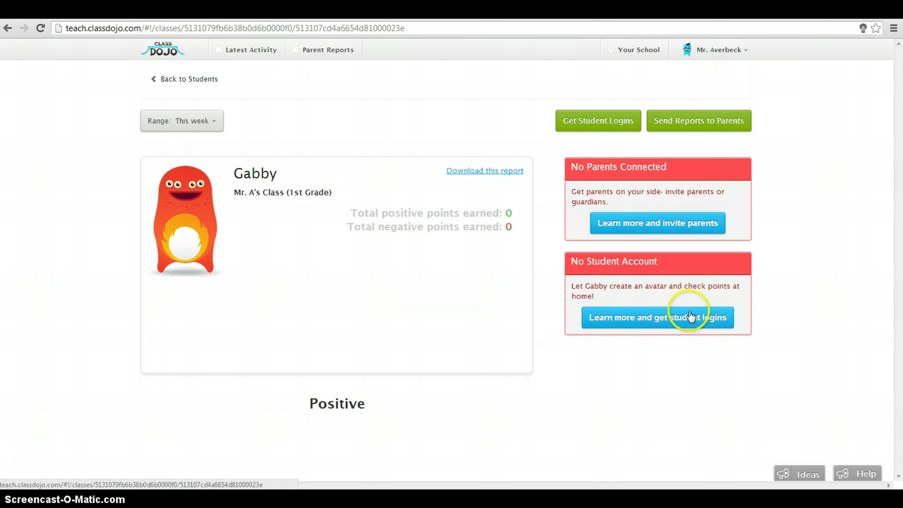
pyautogui.moveTo(899, 141); pyautogui.dragTo(900, 164)
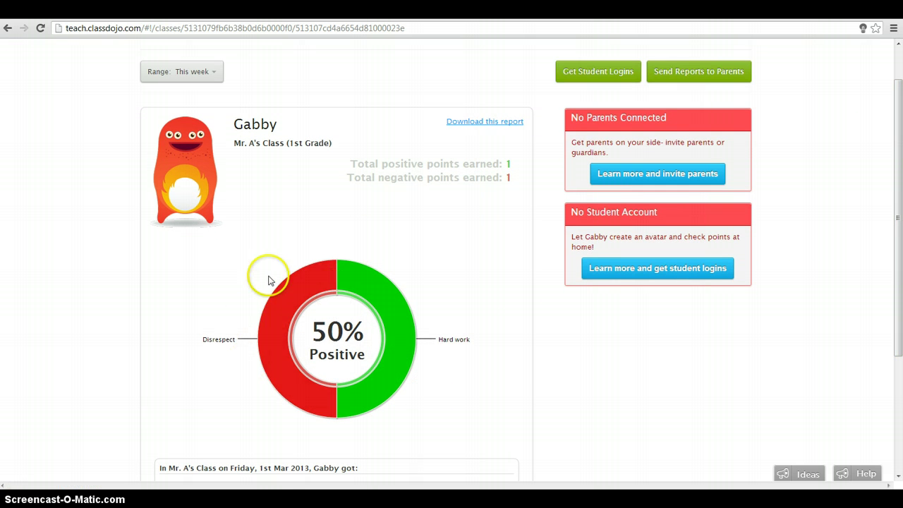
pyautogui.moveTo(899, 147); pyautogui.dragTo(900, 262)
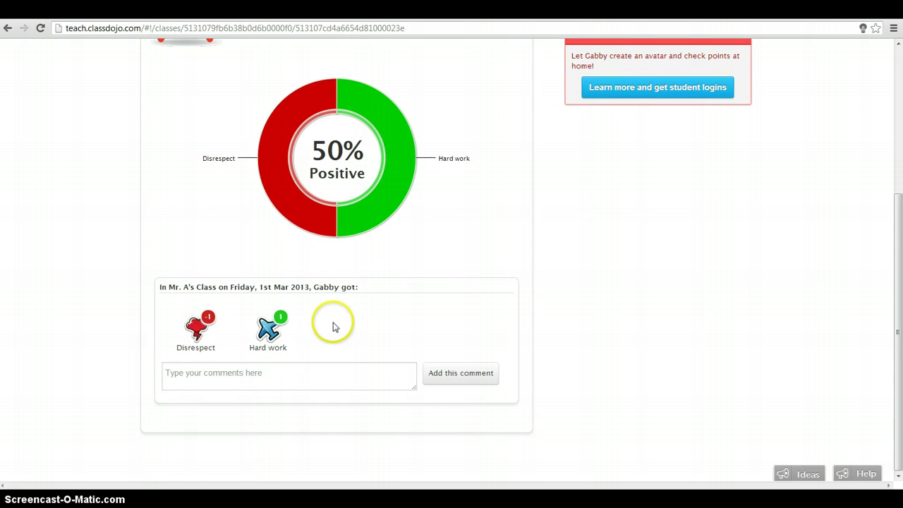
# Post a comment that the student had a rough day today on her report.
pyautogui.click(349, 381)
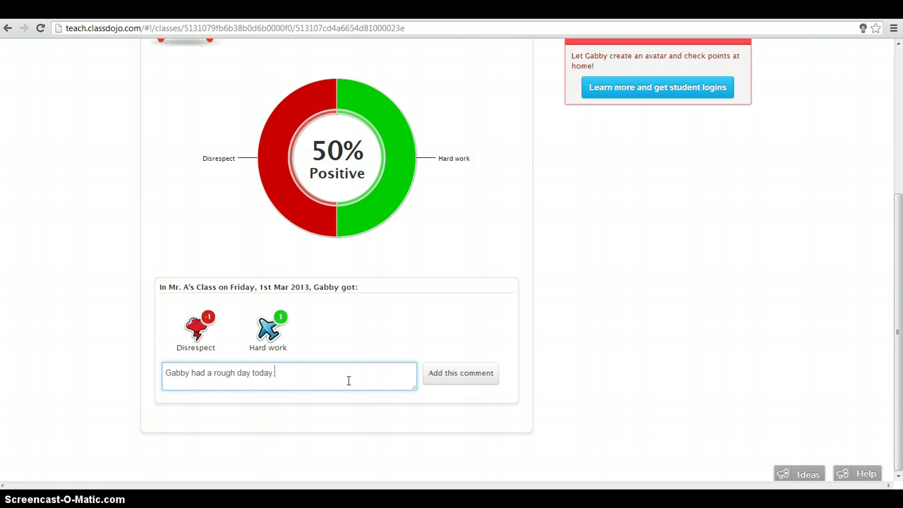
pyautogui.click(458, 383)
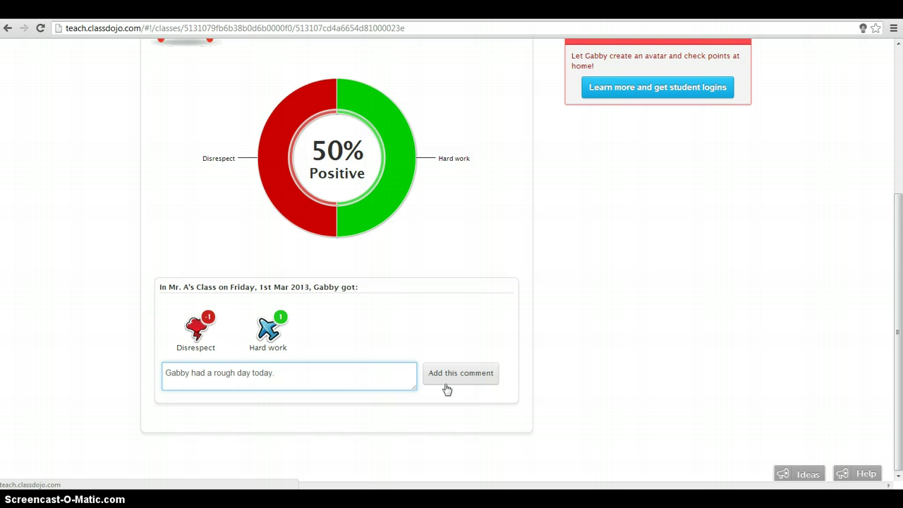
pyautogui.click(466, 377)
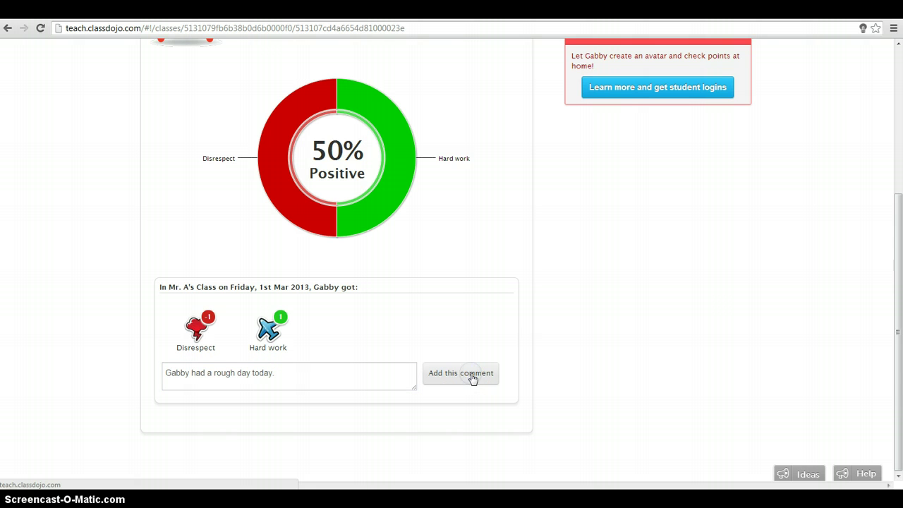
pyautogui.click(481, 375)
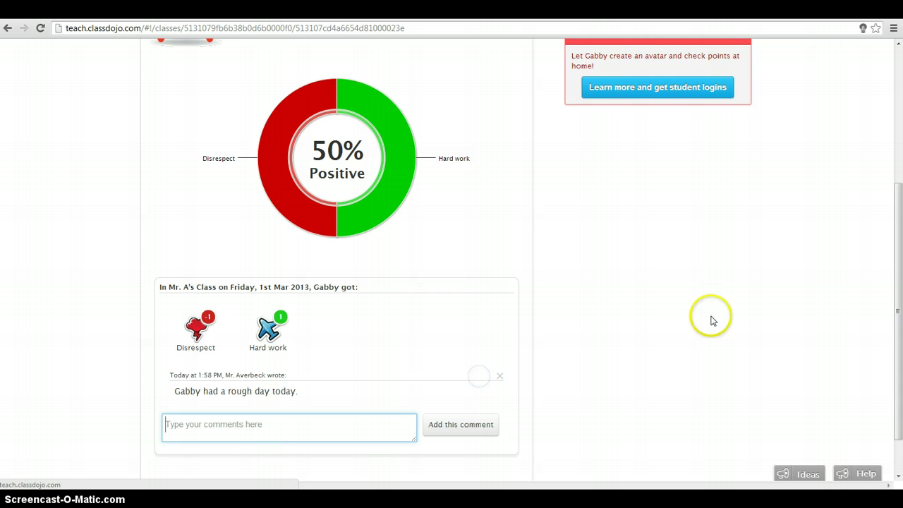
pyautogui.moveTo(893, 329); pyautogui.dragTo(875, 125)
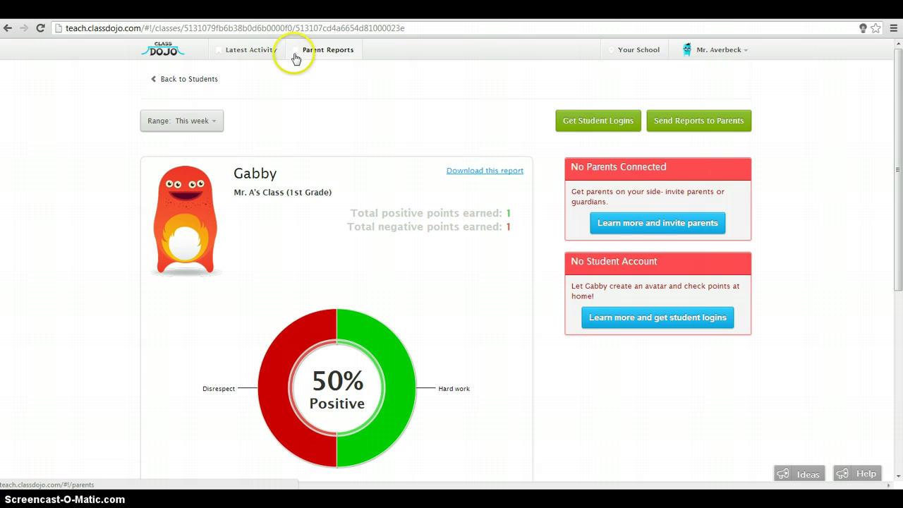
# Open the Whole Class report showing 7 positive, 4 negative points, 63% positive.
pyautogui.click(197, 82)
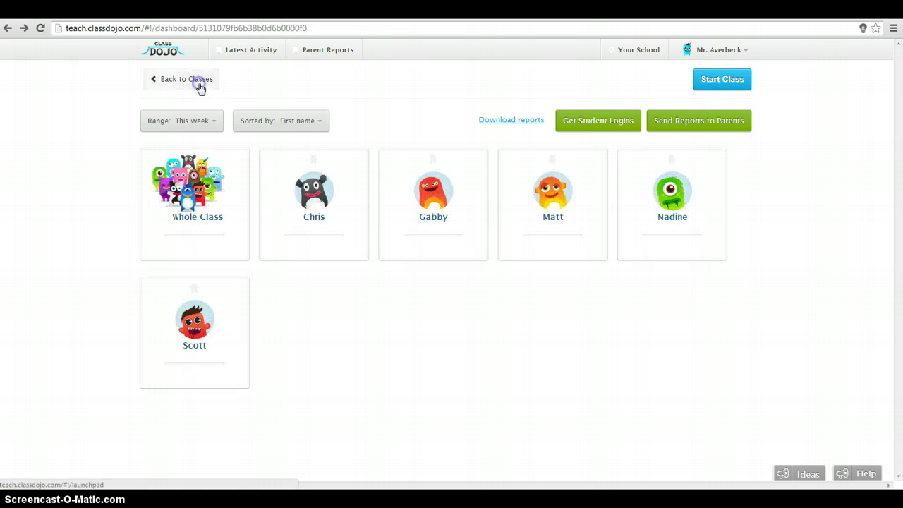
pyautogui.click(204, 230)
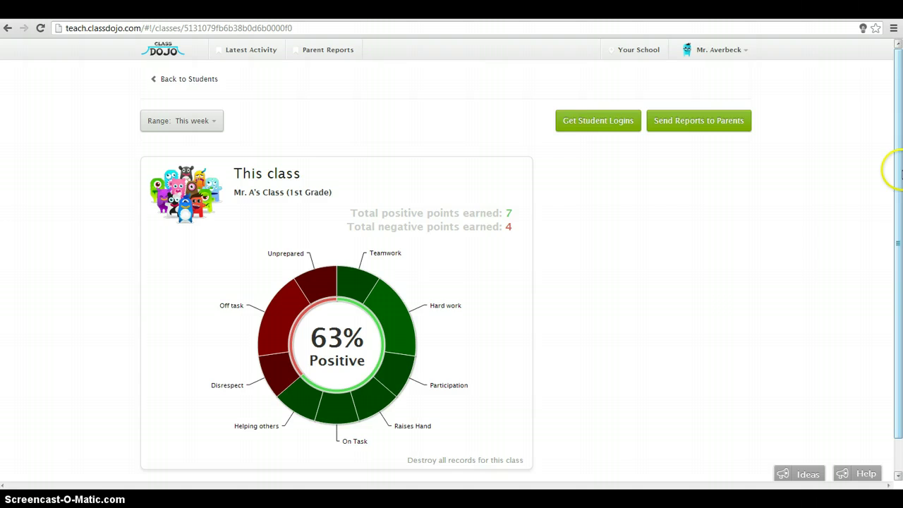
pyautogui.scroll(-1, 889, 171)
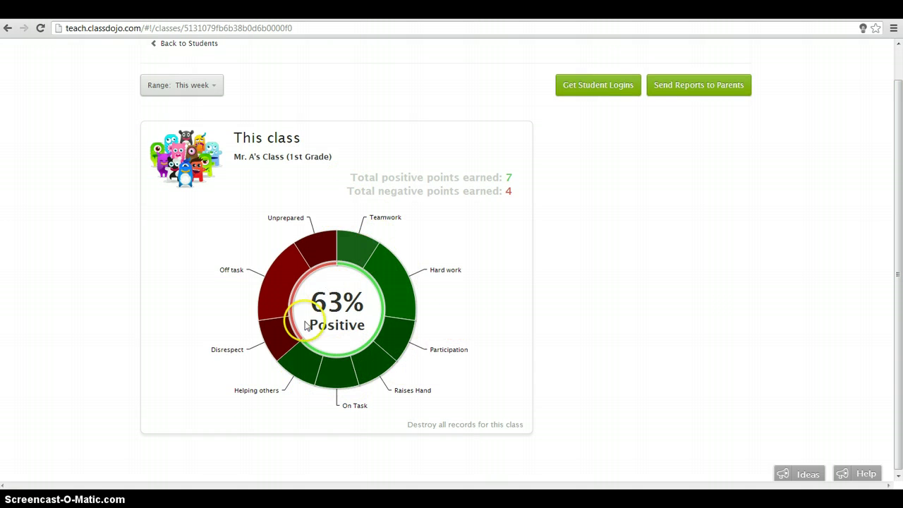
# Browse the Send Reports to Parents page, then return to the student overview.
pyautogui.click(734, 86)
pyautogui.scroll(-2, 900, 137)
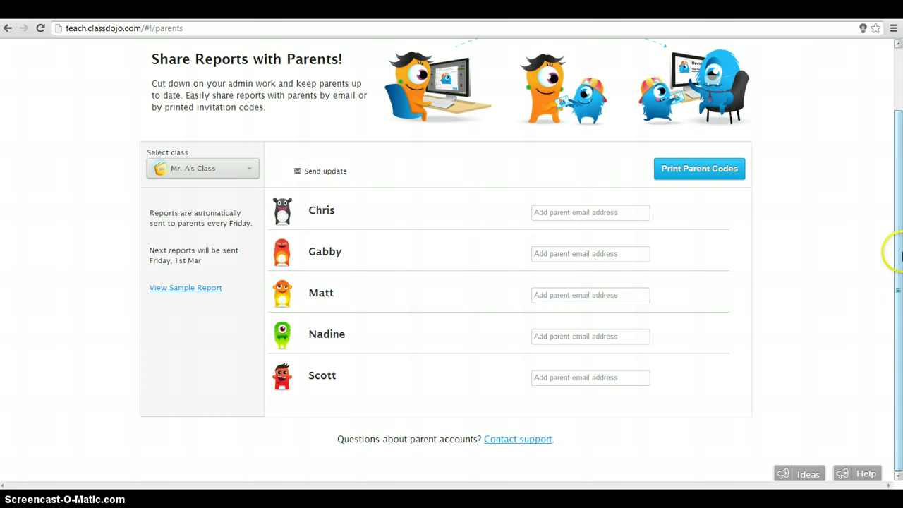
pyautogui.moveTo(900, 253); pyautogui.dragTo(901, 191)
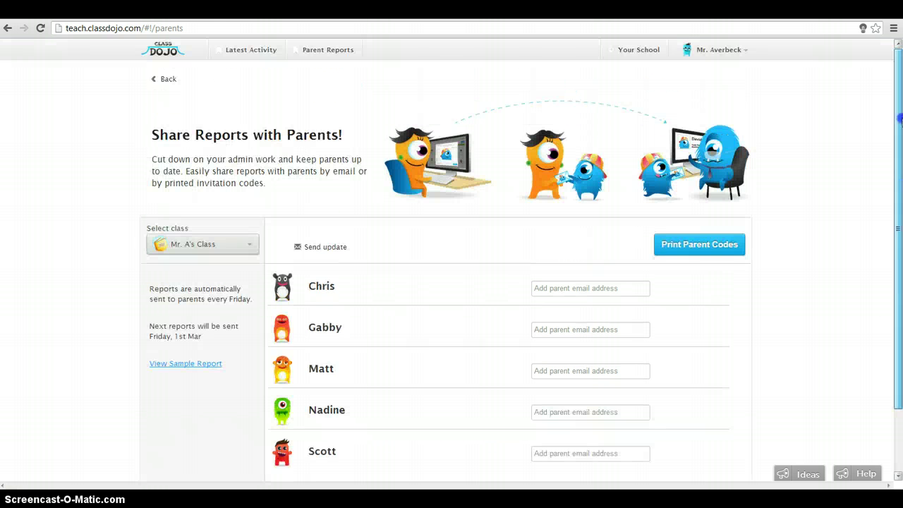
pyautogui.click(162, 79)
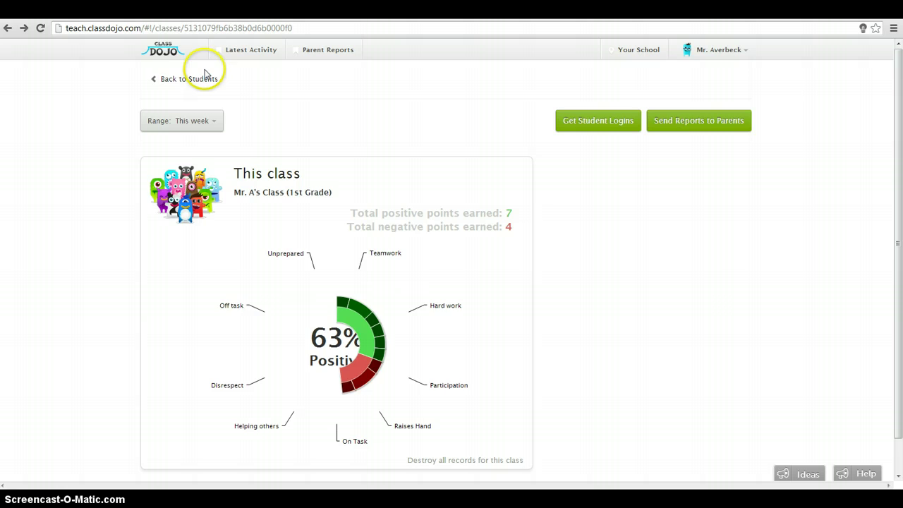
pyautogui.click(188, 80)
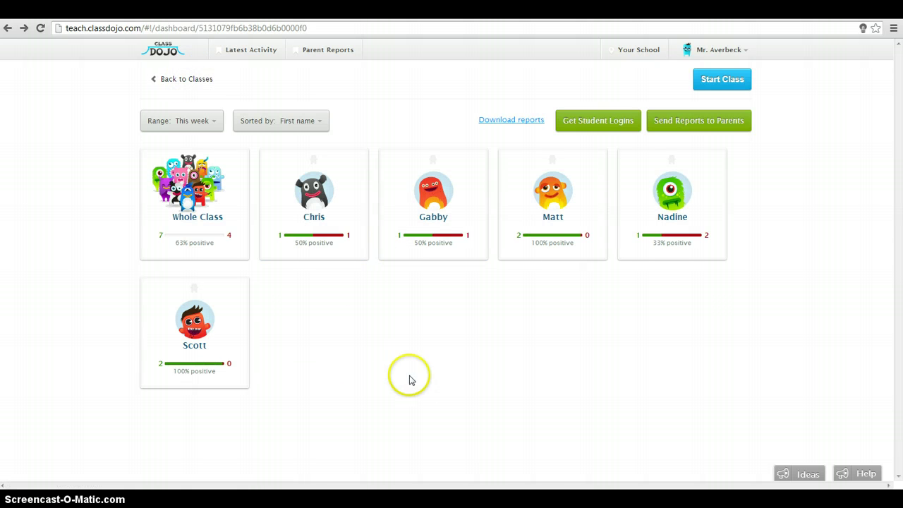